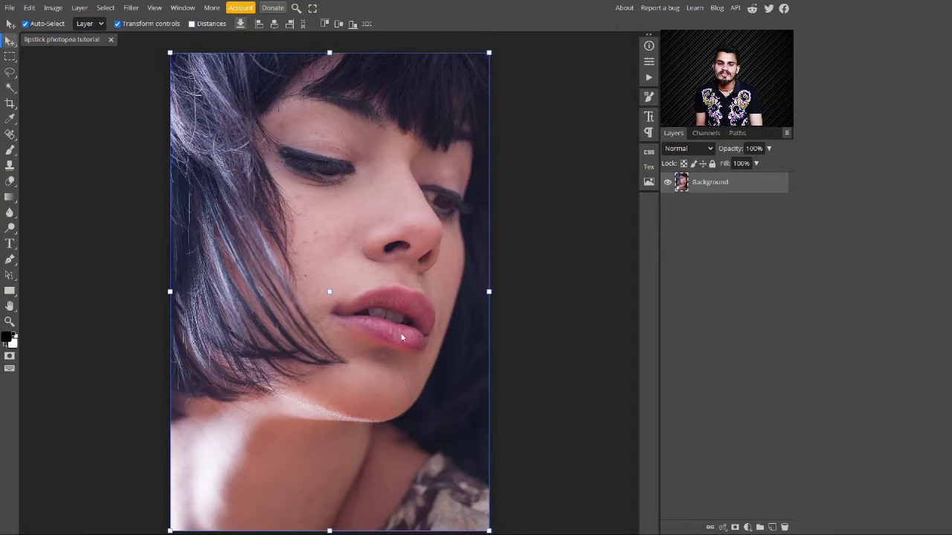
# Switch to the Pen tool in Shape mode for tracing the lips.
pyautogui.click(9, 262)
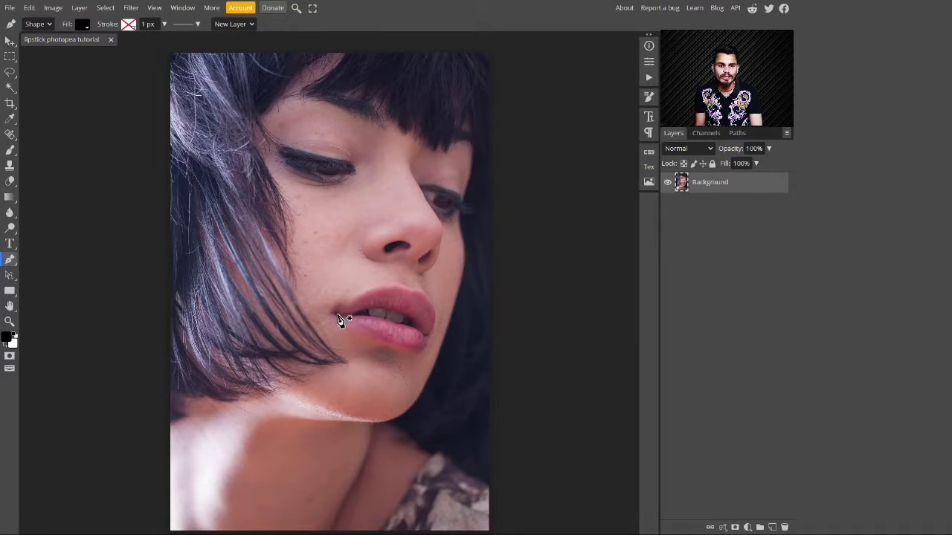
# Trace a closed curved path around both lips and set the Shape 1 opacity to 19%.
pyautogui.click(335, 317)
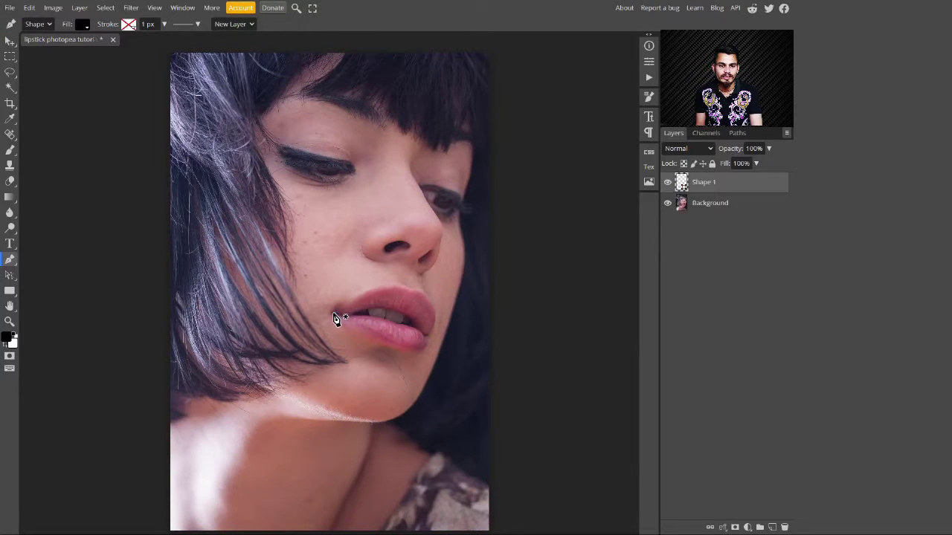
pyautogui.click(409, 295)
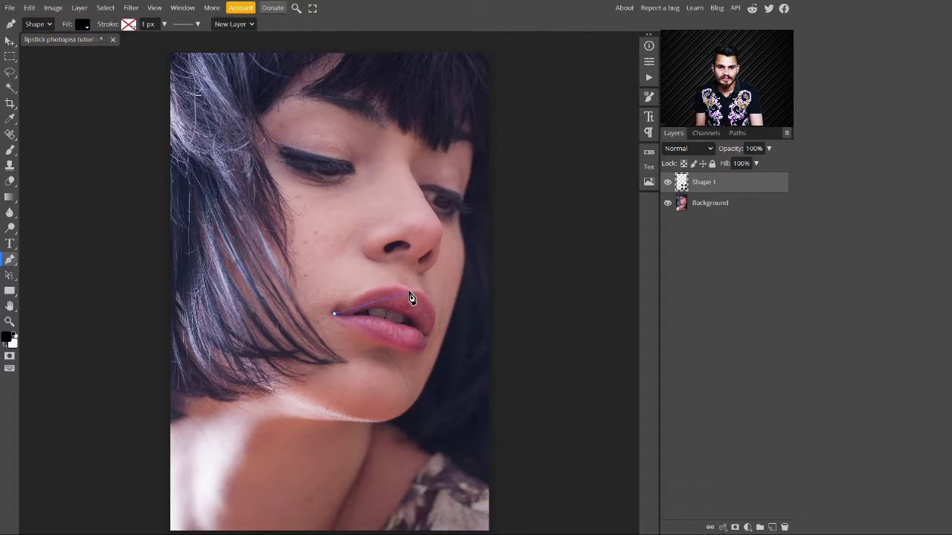
pyautogui.moveTo(410, 297); pyautogui.dragTo(432, 307)
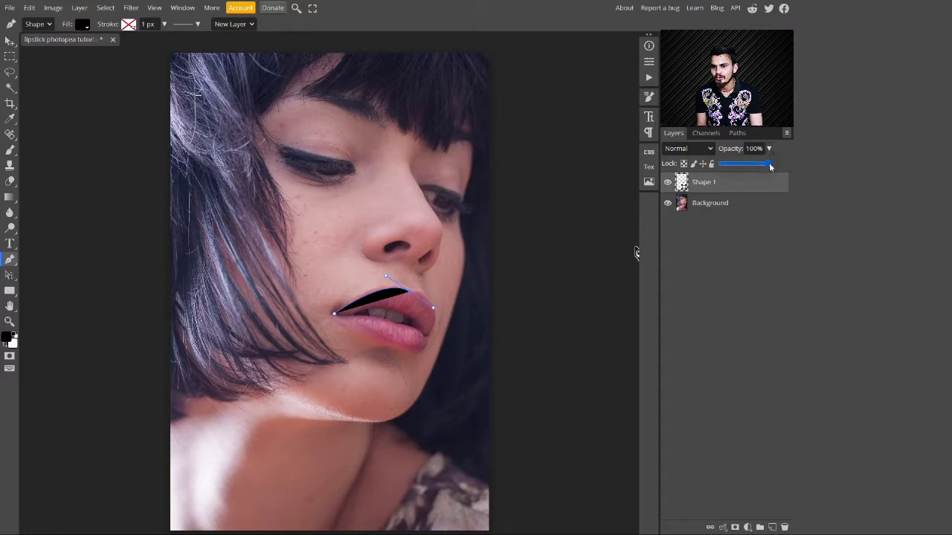
pyautogui.moveTo(760, 167); pyautogui.dragTo(731, 178)
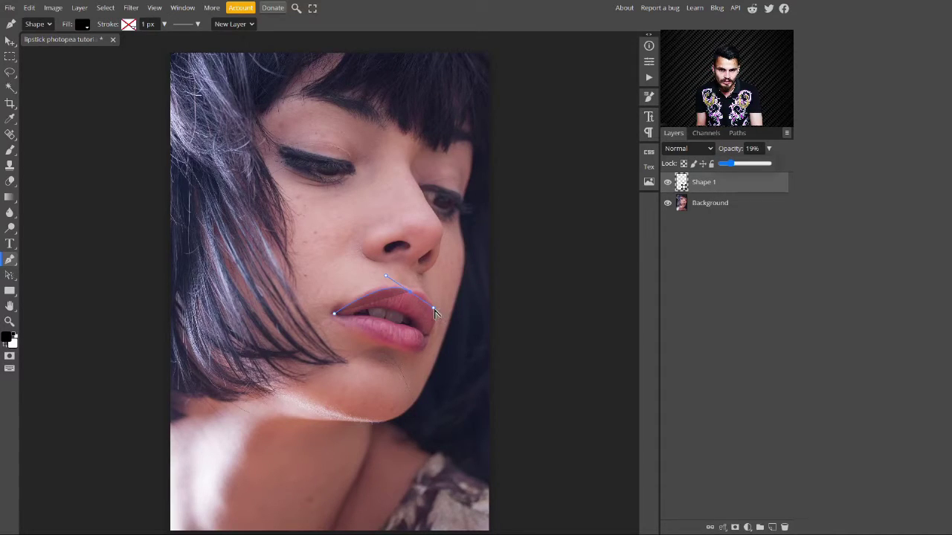
pyautogui.moveTo(435, 296); pyautogui.dragTo(441, 270)
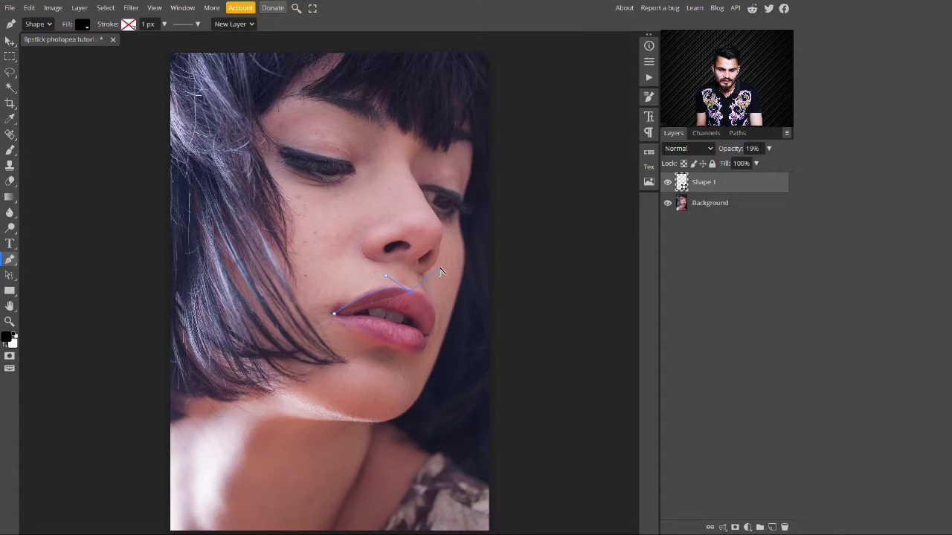
pyautogui.click(432, 338)
pyautogui.moveTo(433, 344); pyautogui.dragTo(430, 342)
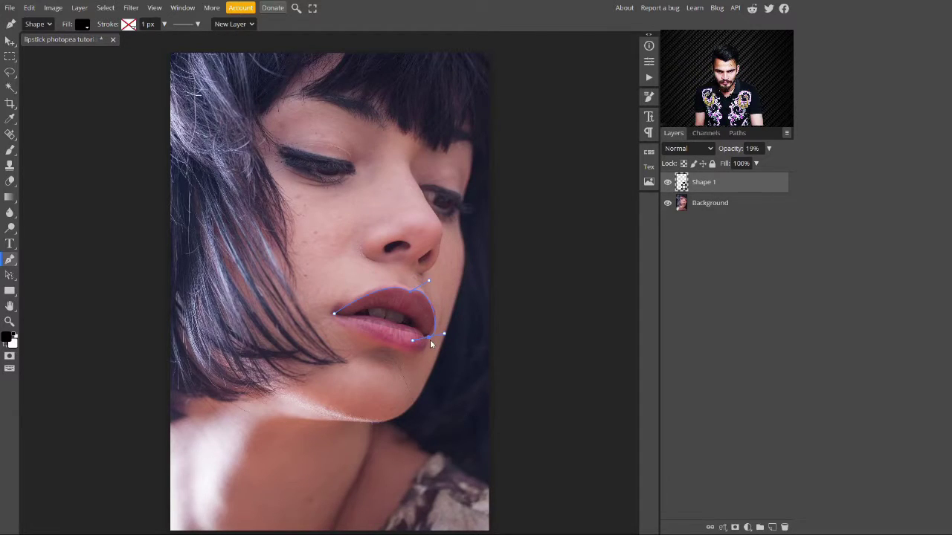
pyautogui.moveTo(385, 348); pyautogui.dragTo(430, 338)
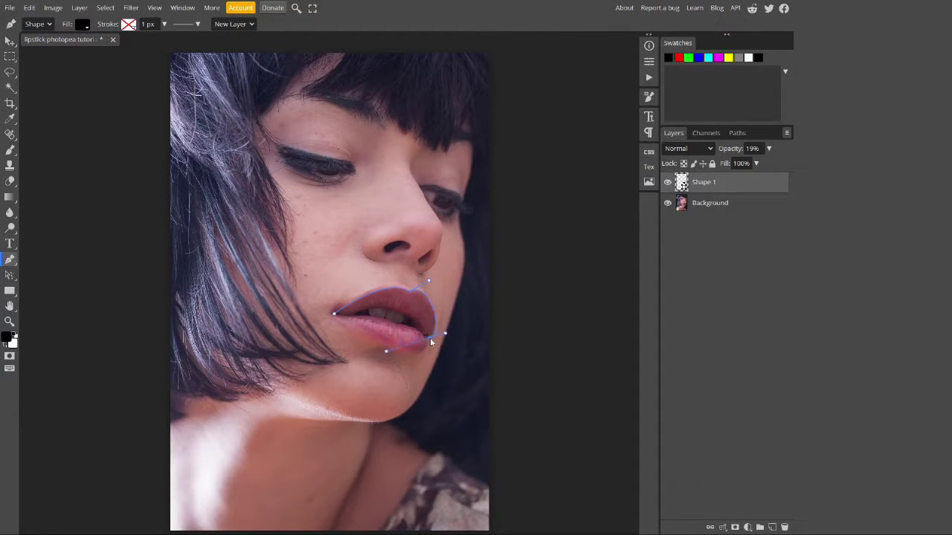
pyautogui.click(335, 316)
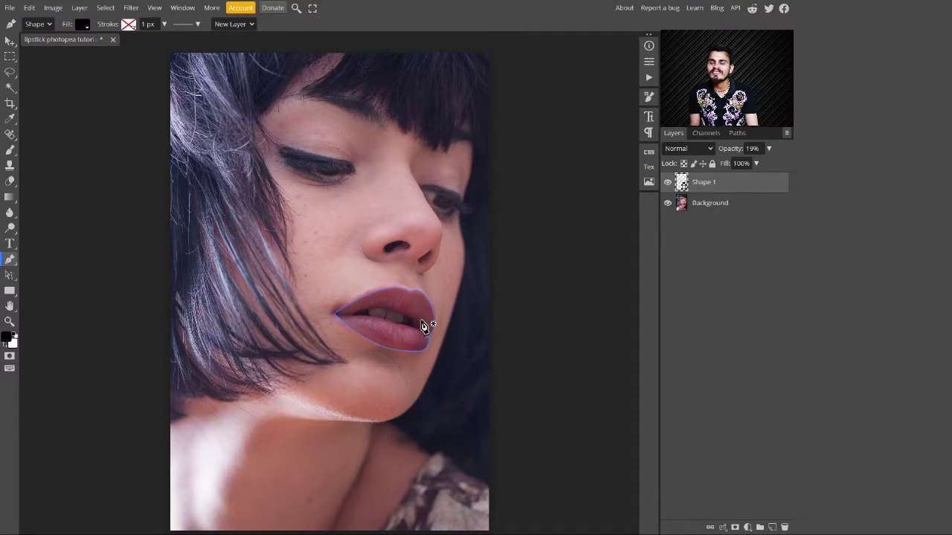
# Hide Shape 1, outline the mouth opening as Shape 2, and set its opacity to 33%.
pyautogui.click(668, 183)
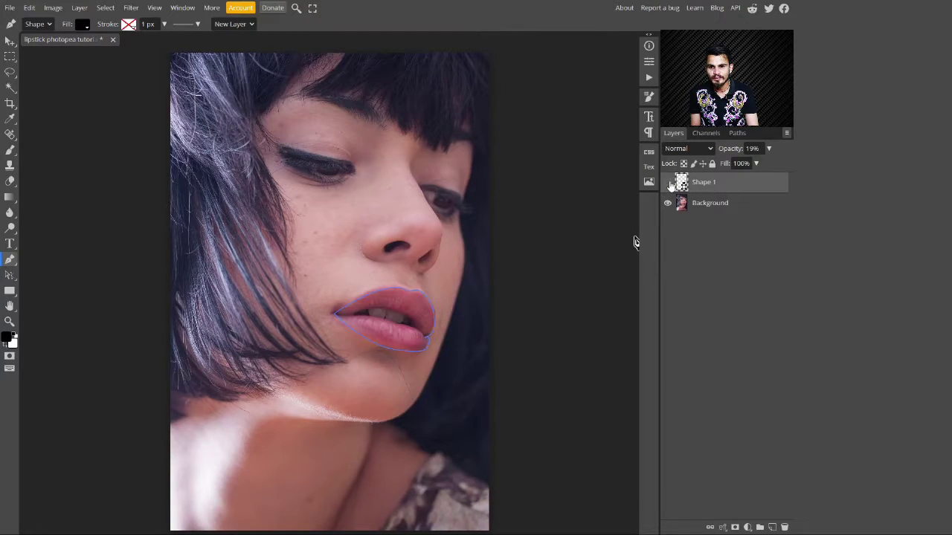
pyautogui.click(357, 321)
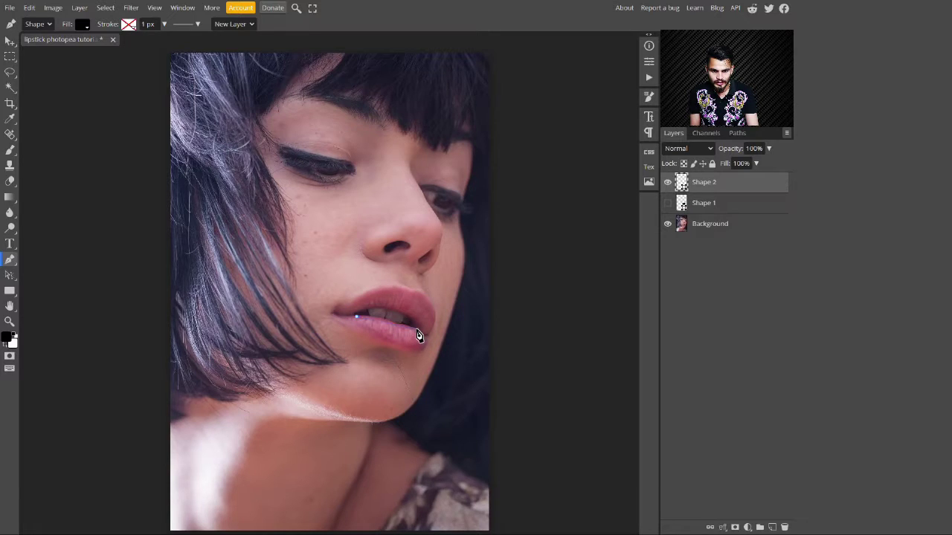
pyautogui.moveTo(416, 329); pyautogui.dragTo(450, 375)
pyautogui.moveTo(770, 164); pyautogui.dragTo(737, 167)
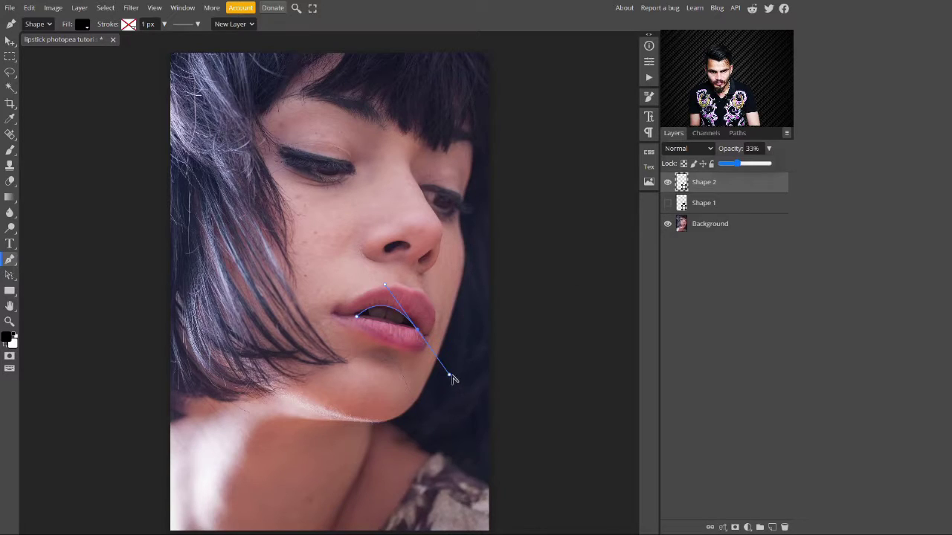
pyautogui.click(417, 329)
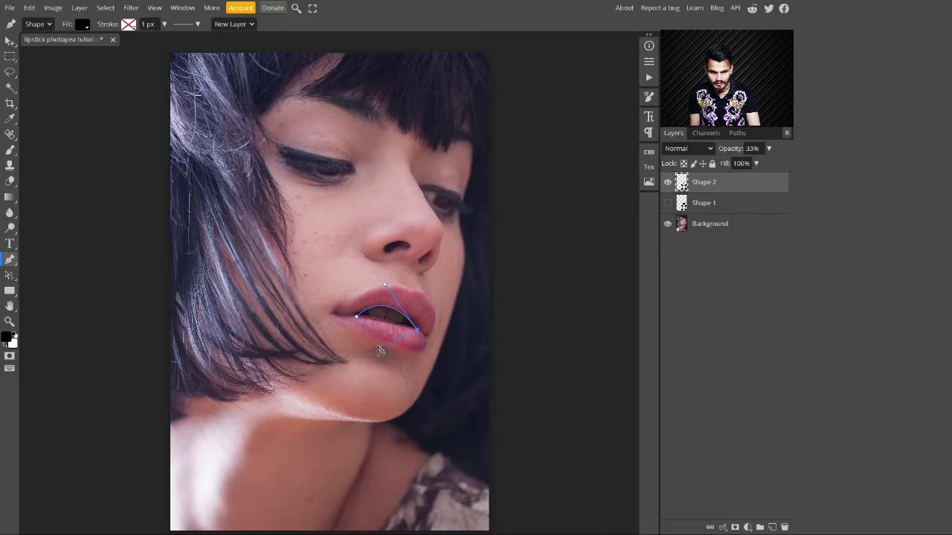
pyautogui.moveTo(358, 317); pyautogui.dragTo(400, 328)
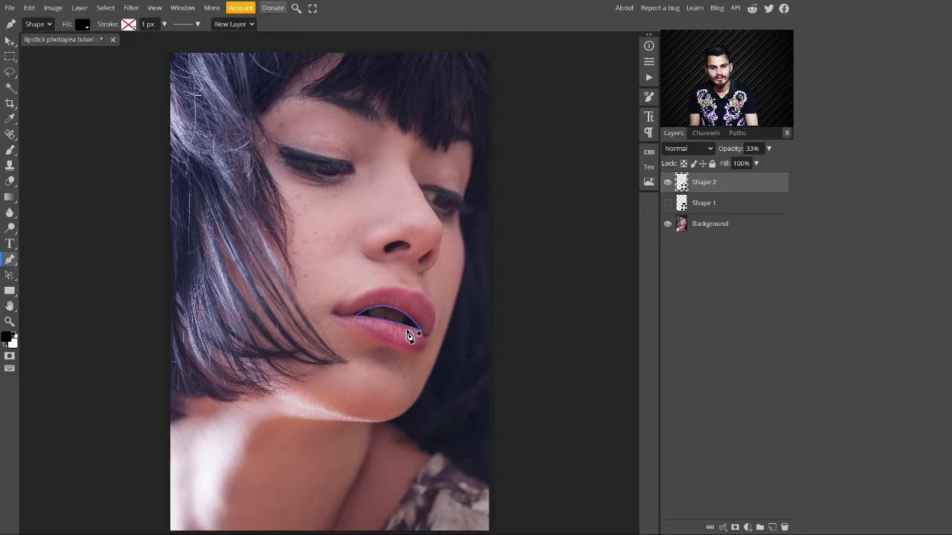
# Show Shape 1, load its lip outline as a selection, and hide Shape 2.
pyautogui.click(667, 203)
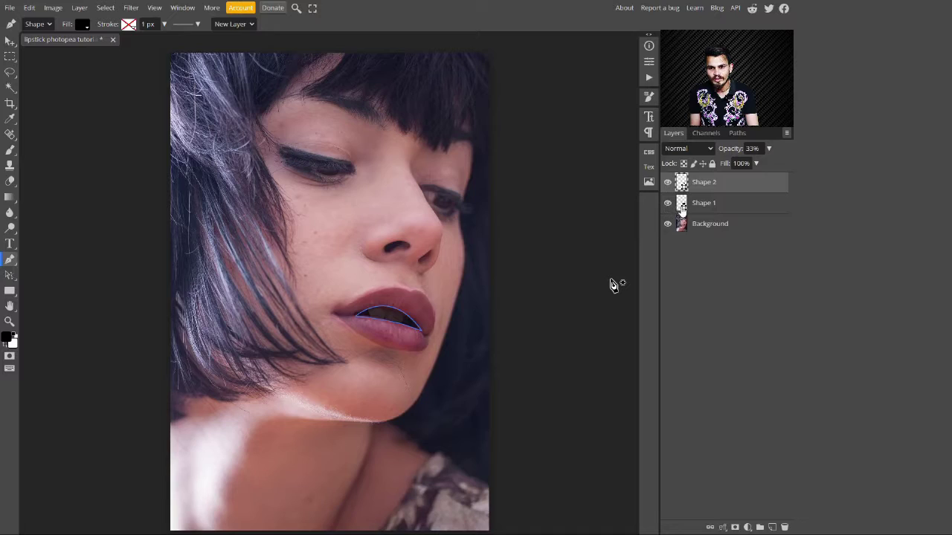
pyautogui.keyDown('ctrl'); pyautogui.click(682, 209); pyautogui.keyUp('ctrl')
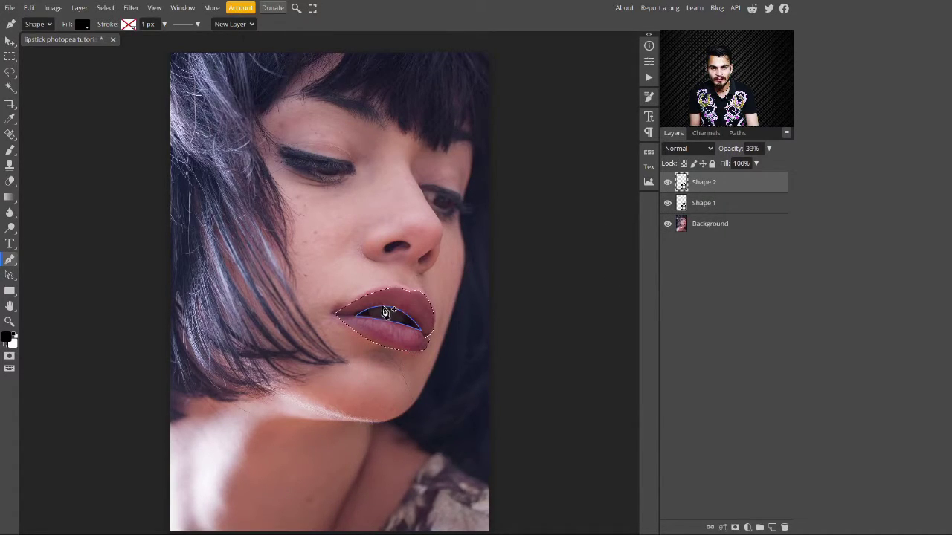
pyautogui.click(668, 183)
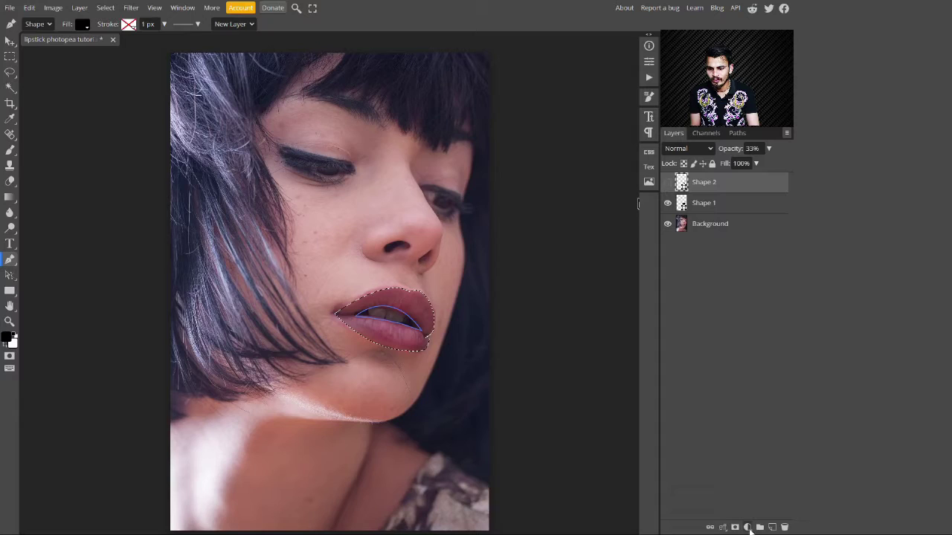
# Add a Color Fill layer over the lip selection in deep red #af1d23.
pyautogui.click(748, 527)
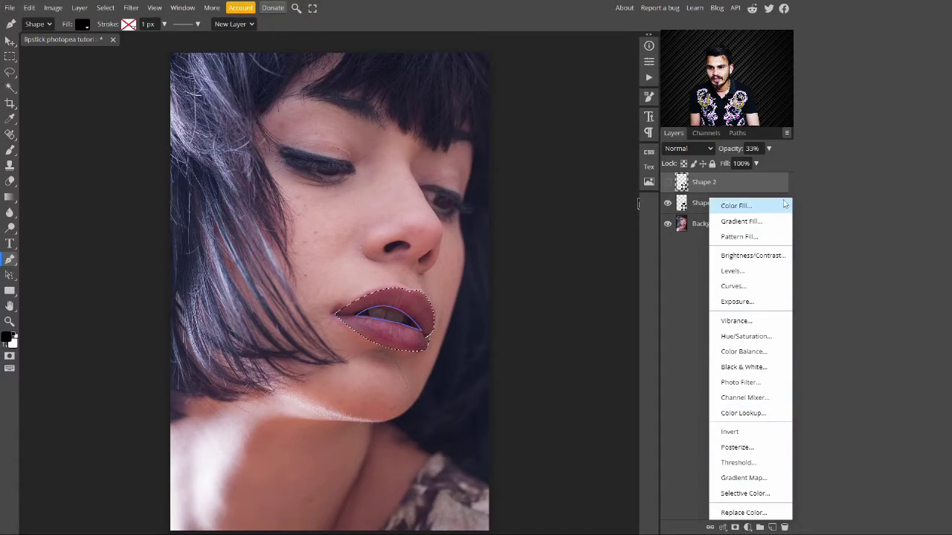
pyautogui.click(752, 208)
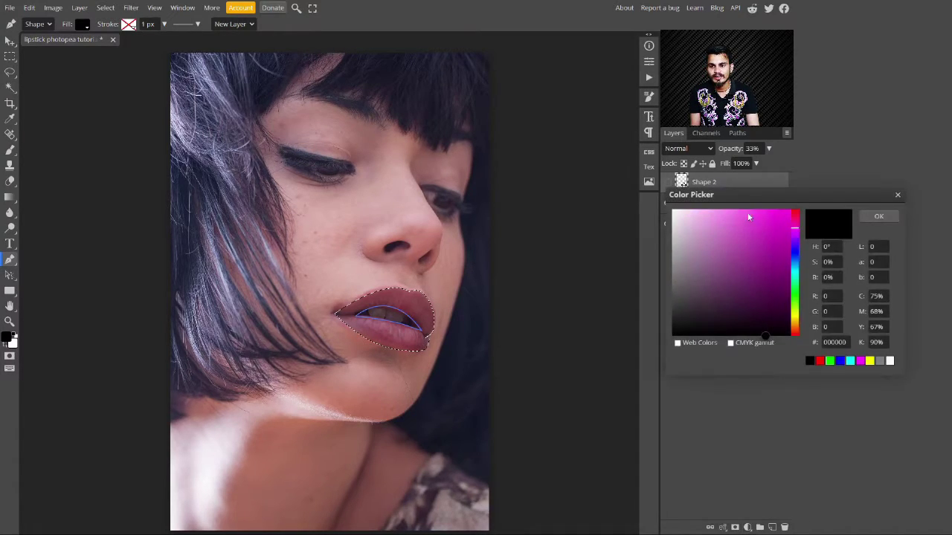
pyautogui.click(752, 251)
pyautogui.moveTo(753, 250)
pyautogui.mouseDown()
pyautogui.moveTo(755, 235)
pyautogui.moveTo(795, 213)
pyautogui.mouseUp()
pyautogui.click(796, 222)
pyautogui.click(769, 245)
pyautogui.moveTo(769, 245); pyautogui.dragTo(772, 254)
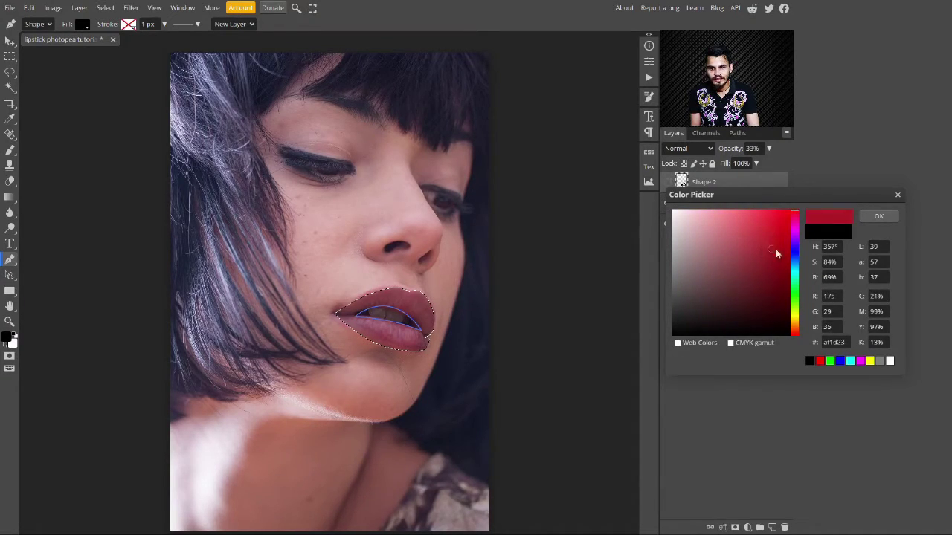
pyautogui.click(866, 223)
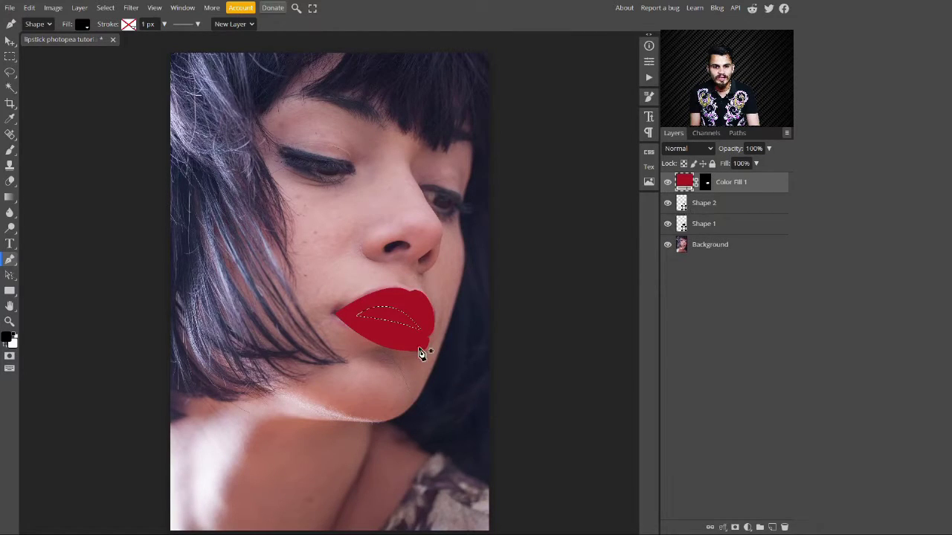
# With an enlarged brush, paint the red out of the mouth opening on Color Fill 1's mask, then deselect.
pyautogui.click(9, 152)
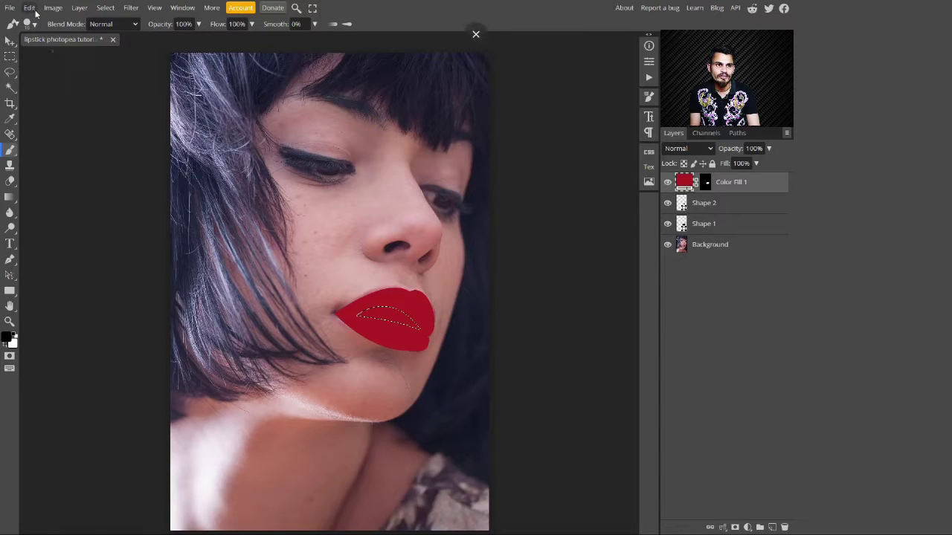
pyautogui.click(30, 24)
pyautogui.moveTo(95, 52); pyautogui.dragTo(119, 58)
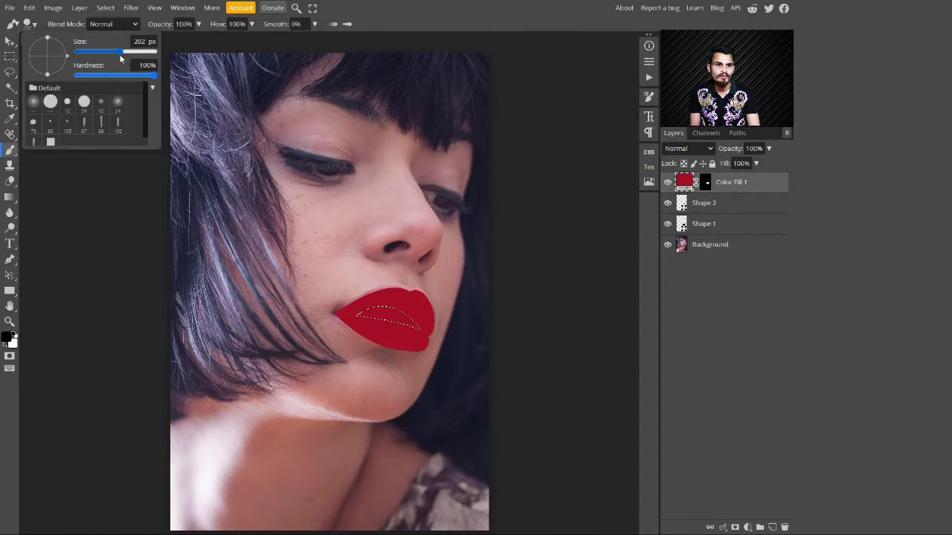
pyautogui.click(33, 25)
pyautogui.click(706, 184)
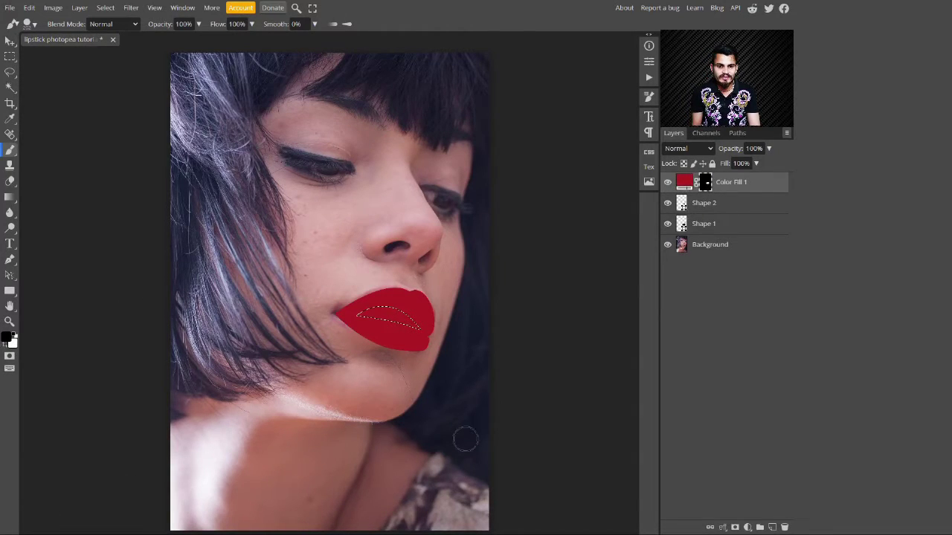
pyautogui.moveTo(411, 324)
pyautogui.mouseDown()
pyautogui.moveTo(358, 321)
pyautogui.moveTo(401, 325)
pyautogui.mouseUp()
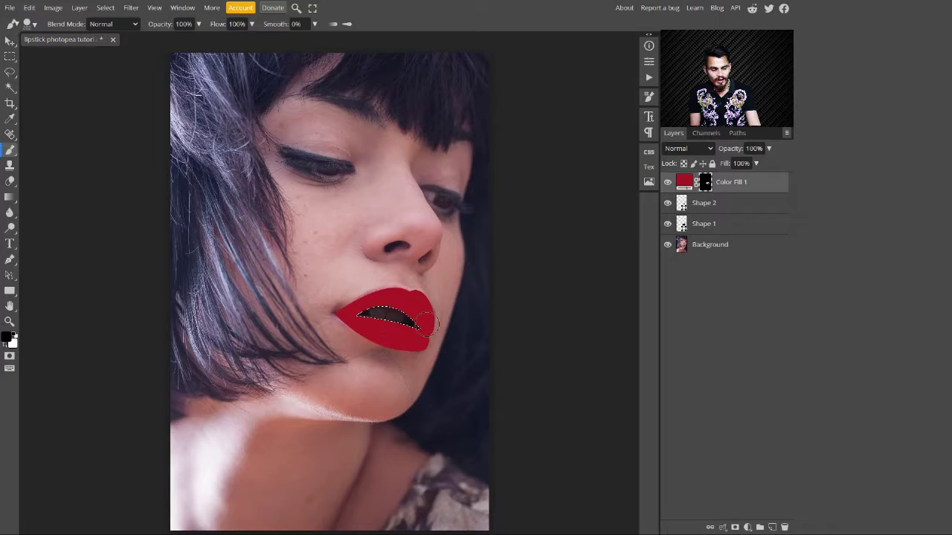
pyautogui.hotkey('ctrl', 'd')
# Delete the Shape 1 and Shape 2 layers together.
pyautogui.click(711, 201)
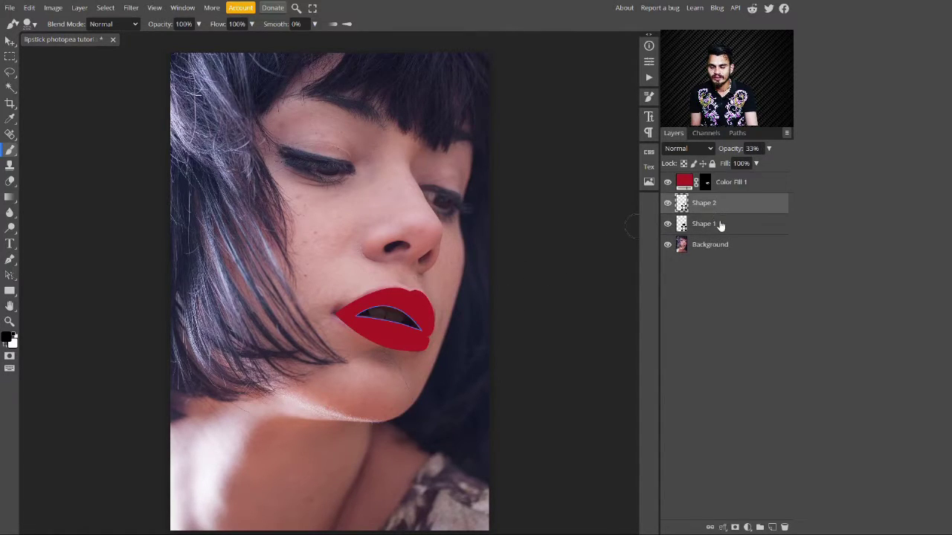
pyautogui.keyDown('shift'); pyautogui.click(715, 223); pyautogui.keyUp('shift')
pyautogui.moveTo(713, 217); pyautogui.dragTo(785, 528)
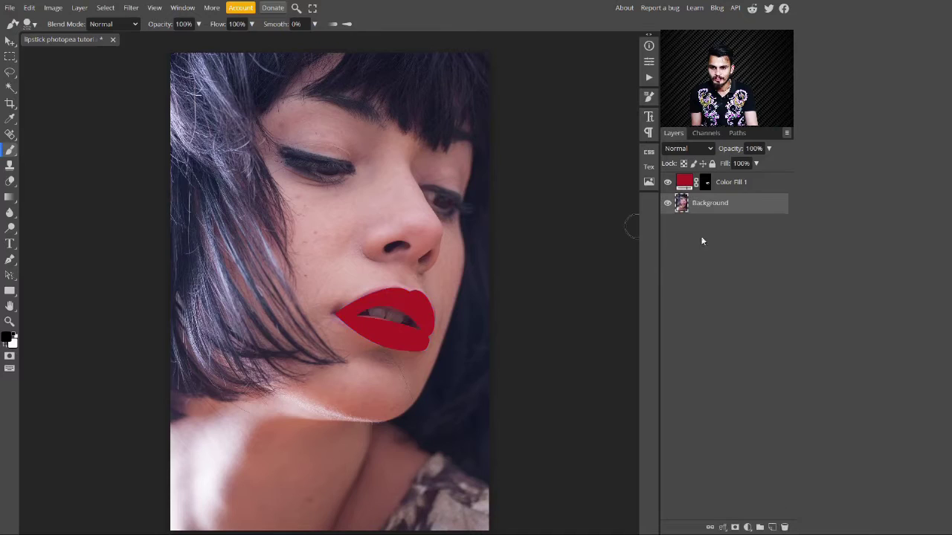
pyautogui.click(703, 151)
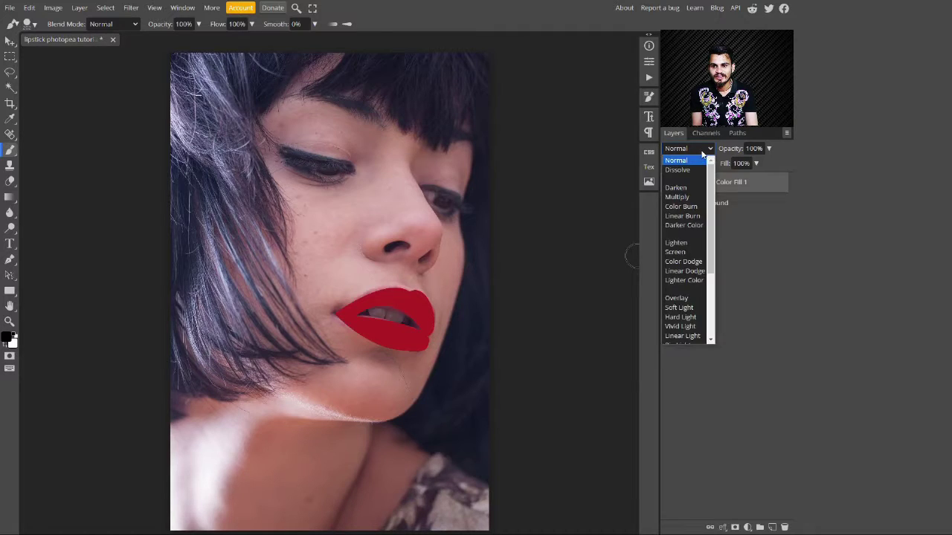
# Set Color Fill 1 to Multiply with its Background Blend If white limit split at 131/208.
pyautogui.click(689, 197)
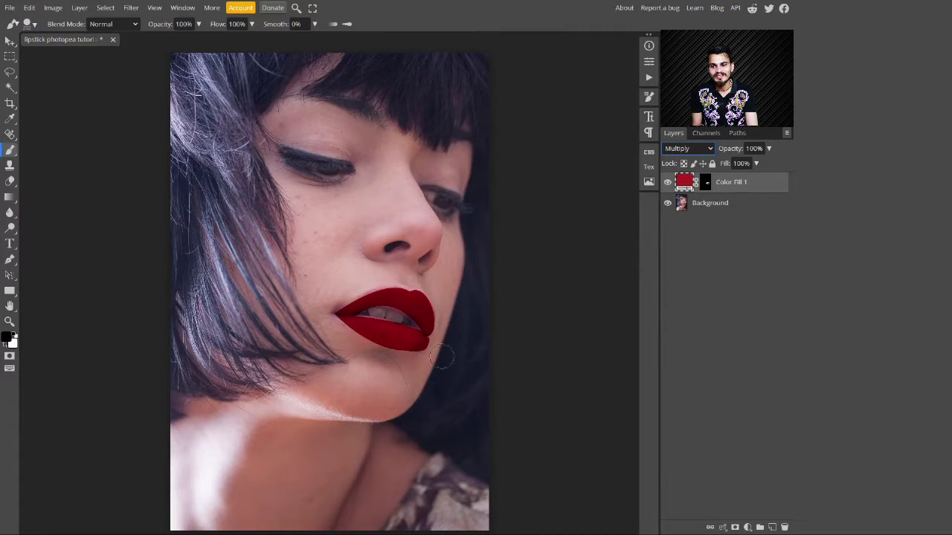
pyautogui.doubleClick(759, 185)
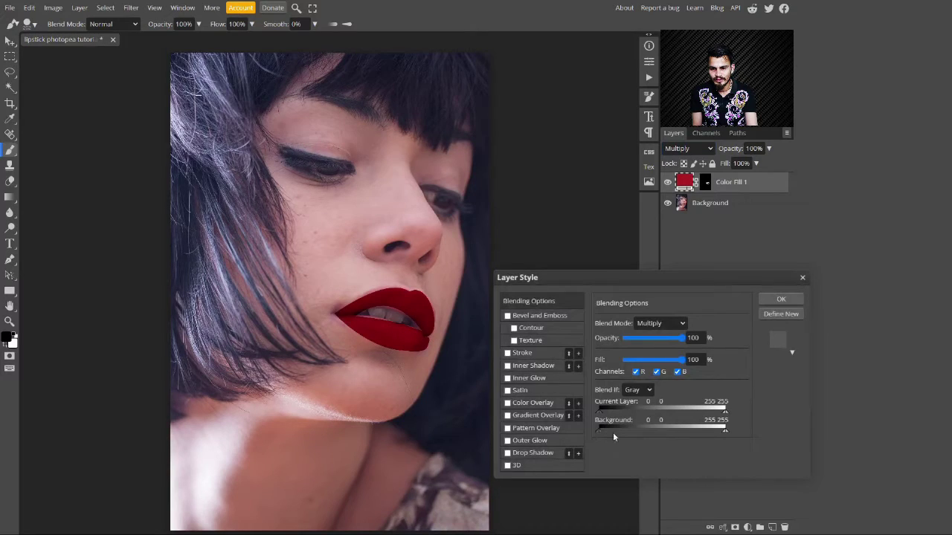
pyautogui.moveTo(726, 431); pyautogui.dragTo(664, 441)
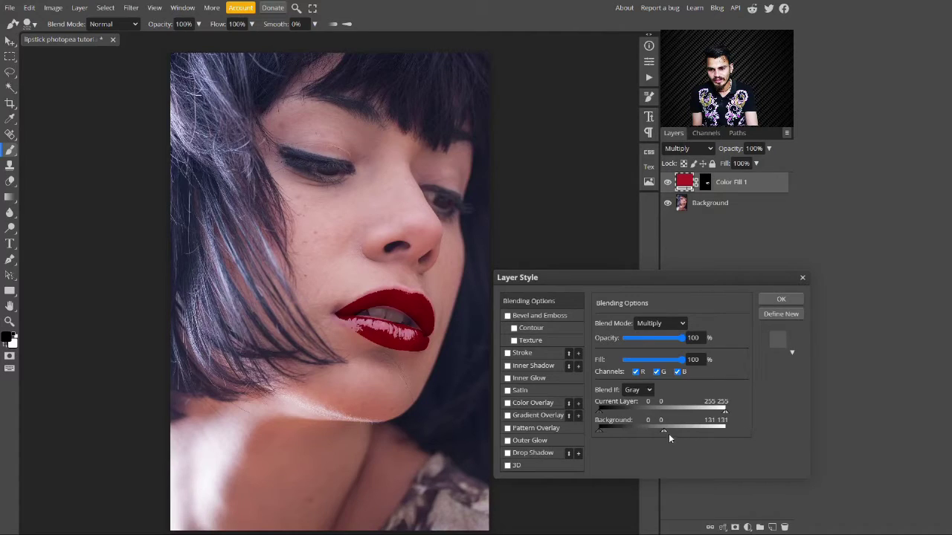
pyautogui.moveTo(670, 433); pyautogui.dragTo(745, 431)
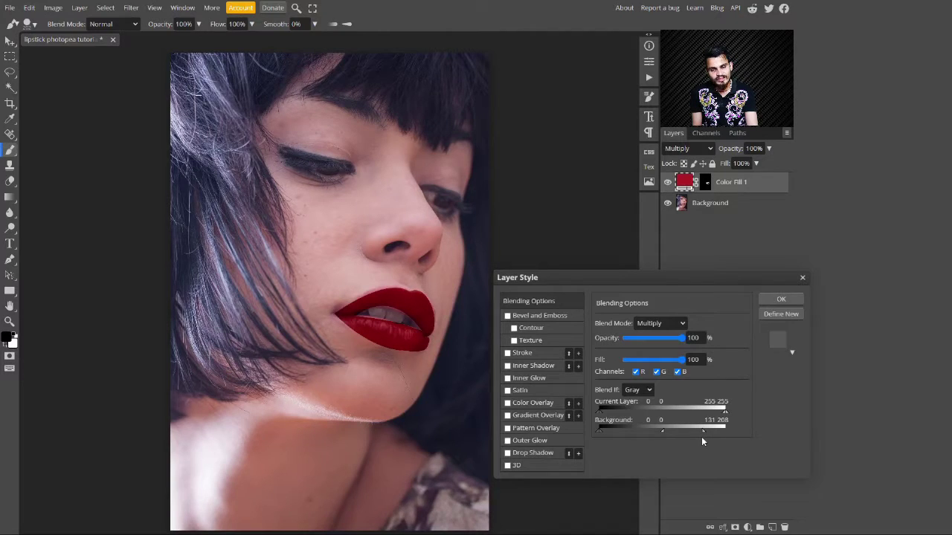
pyautogui.click(781, 300)
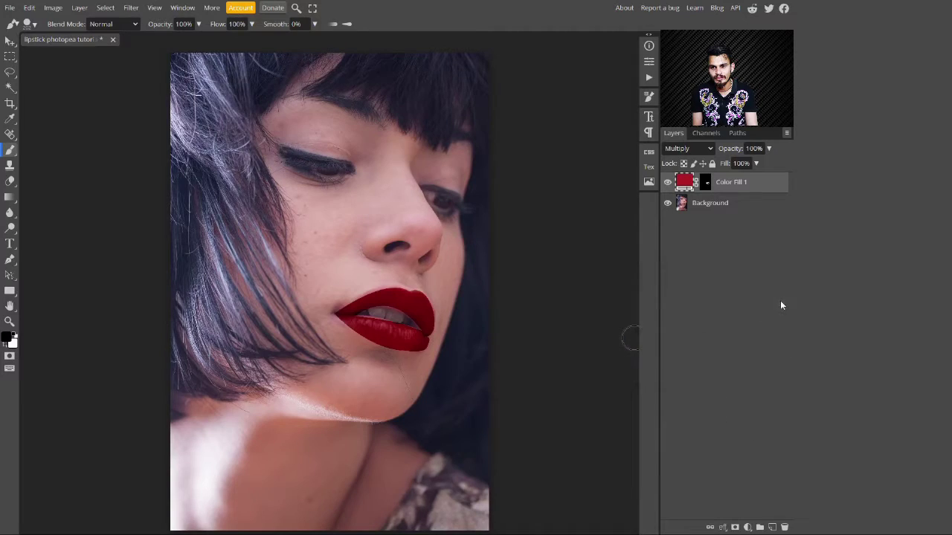
# Give the Color Fill 1 layer mask a 16 px feather.
pyautogui.doubleClick(706, 187)
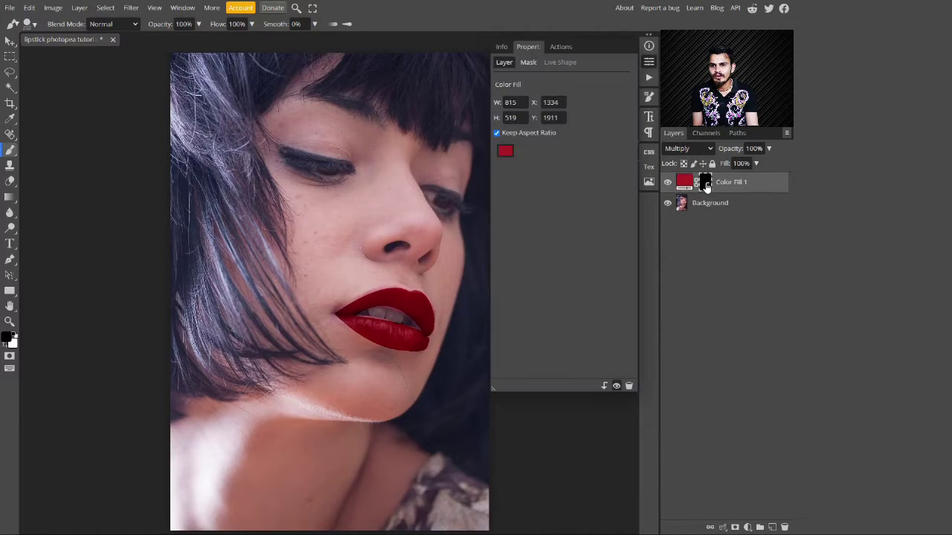
pyautogui.click(528, 62)
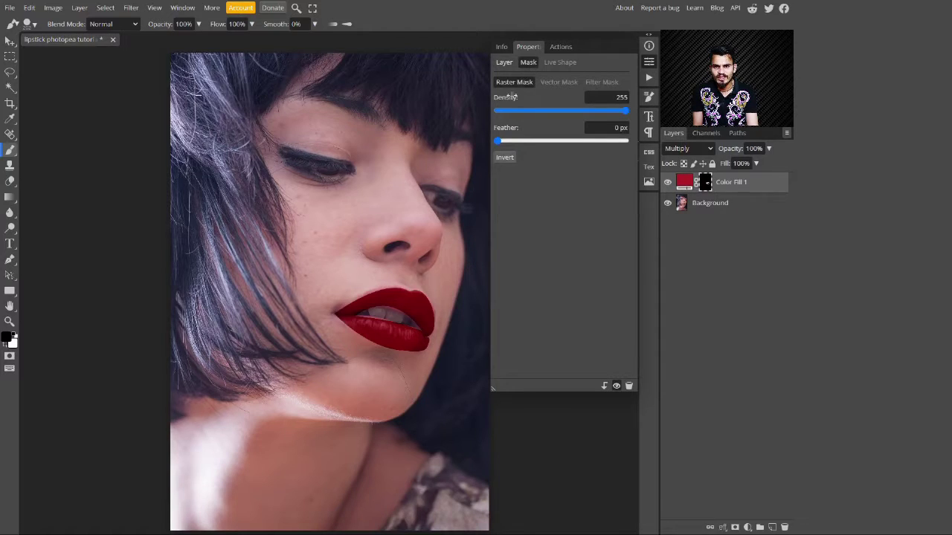
pyautogui.moveTo(500, 142); pyautogui.dragTo(540, 146)
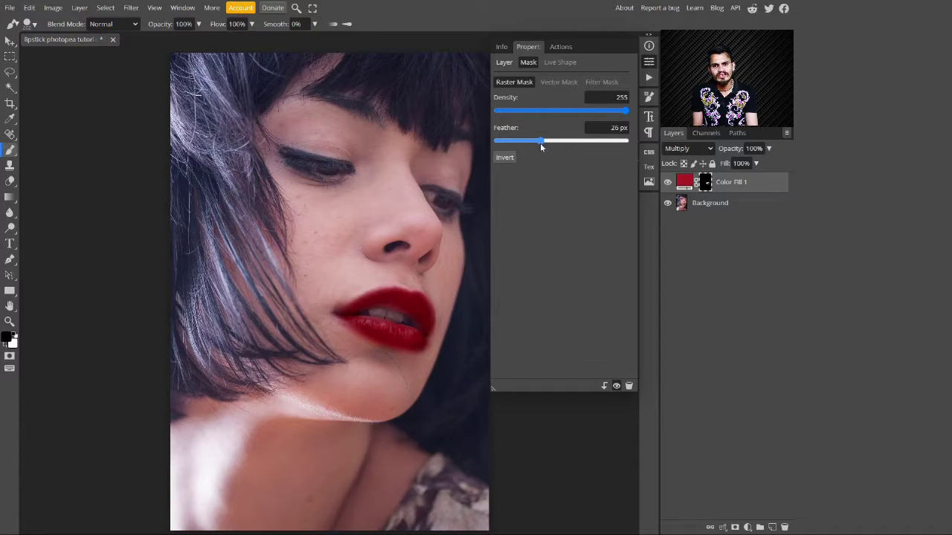
pyautogui.moveTo(537, 146); pyautogui.dragTo(533, 146)
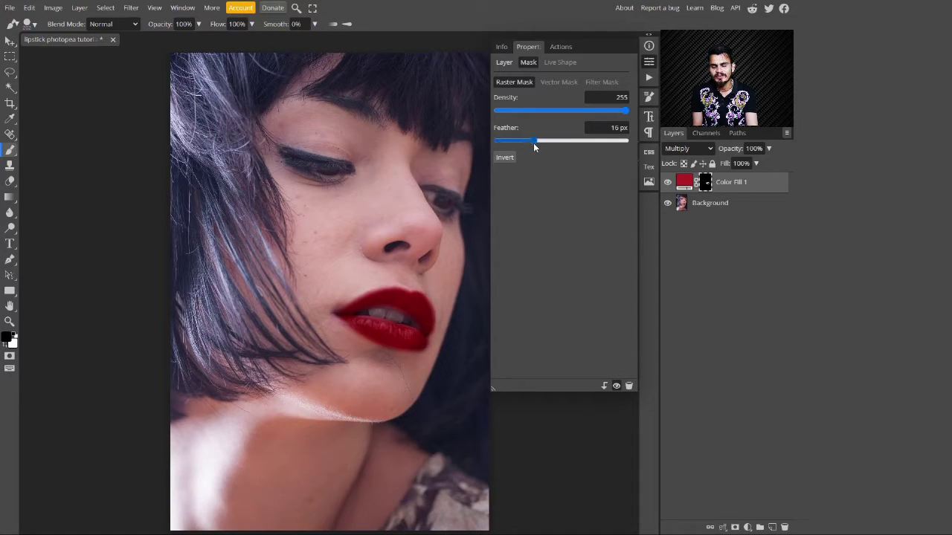
pyautogui.click(649, 63)
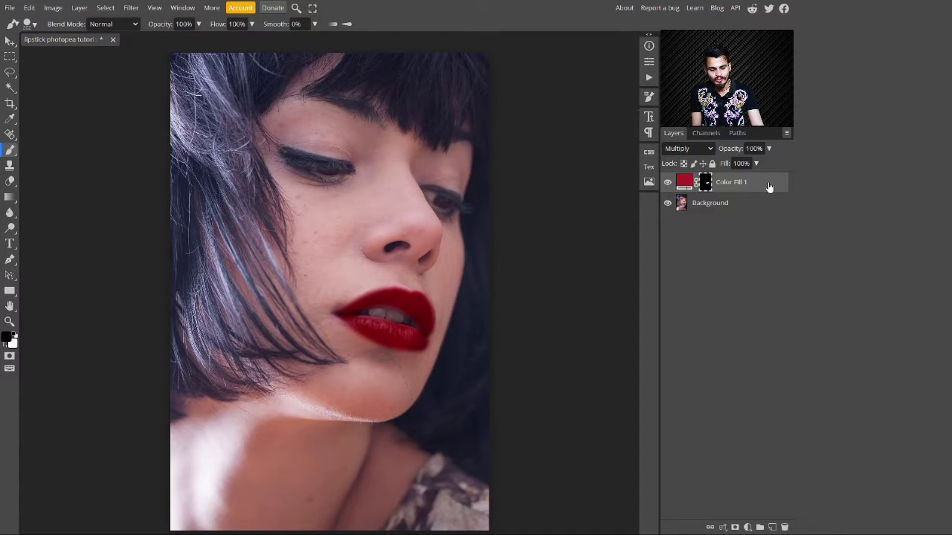
# Duplicate Color Fill 1 and set the copy's blend mode to Screen.
pyautogui.hotkey('ctrl', 'j')
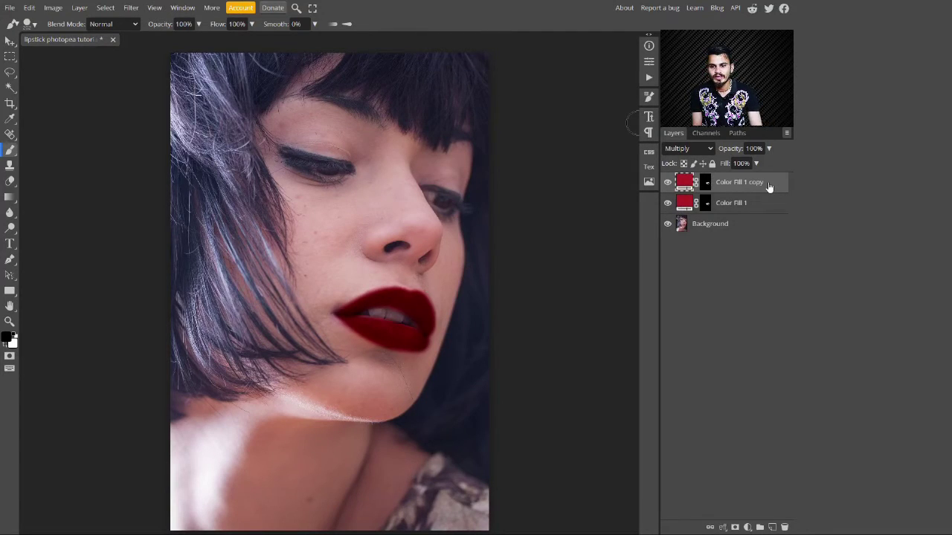
pyautogui.click(699, 149)
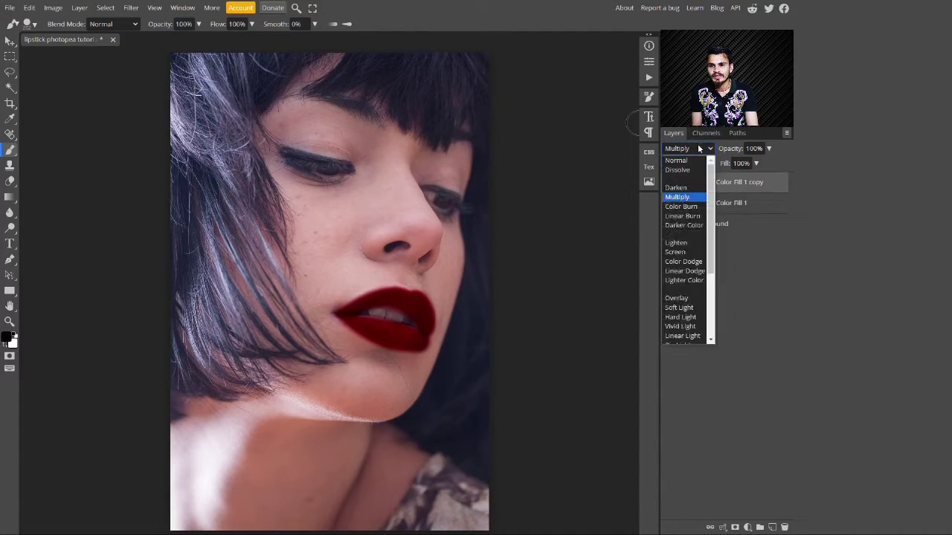
pyautogui.click(697, 253)
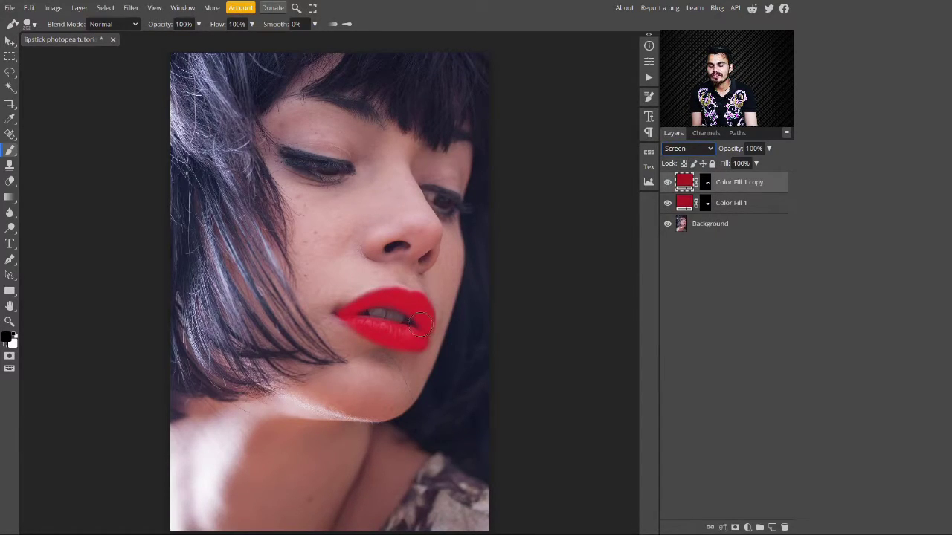
pyautogui.doubleClick(769, 187)
# Restore the copy's Background white limit to 255 and split its black limit at 8/83.
pyautogui.moveTo(661, 431); pyautogui.dragTo(746, 432)
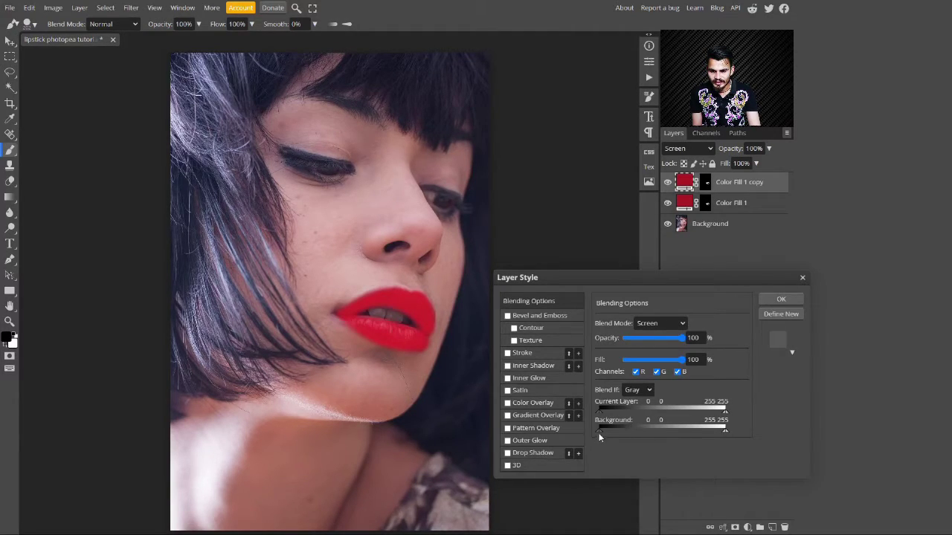
pyautogui.moveTo(600, 432); pyautogui.dragTo(639, 431)
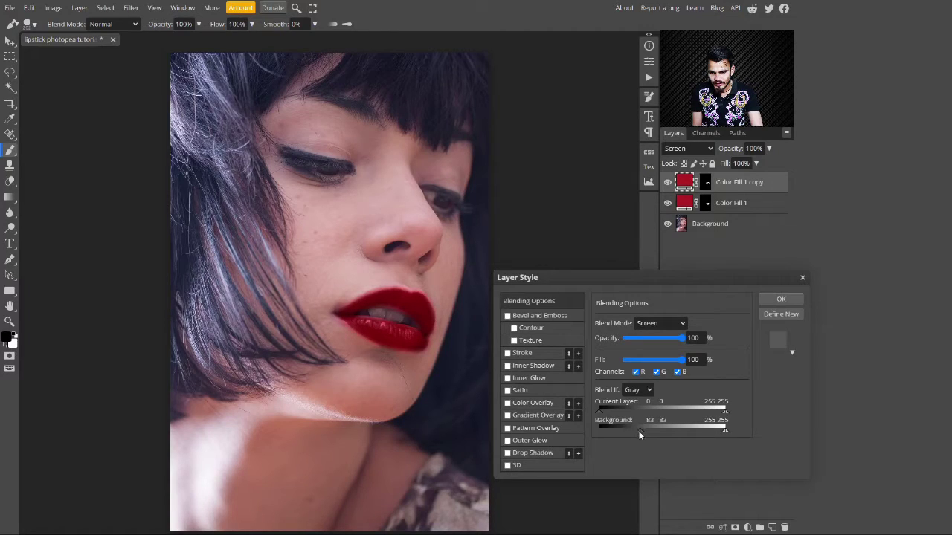
pyautogui.moveTo(638, 431); pyautogui.dragTo(603, 432)
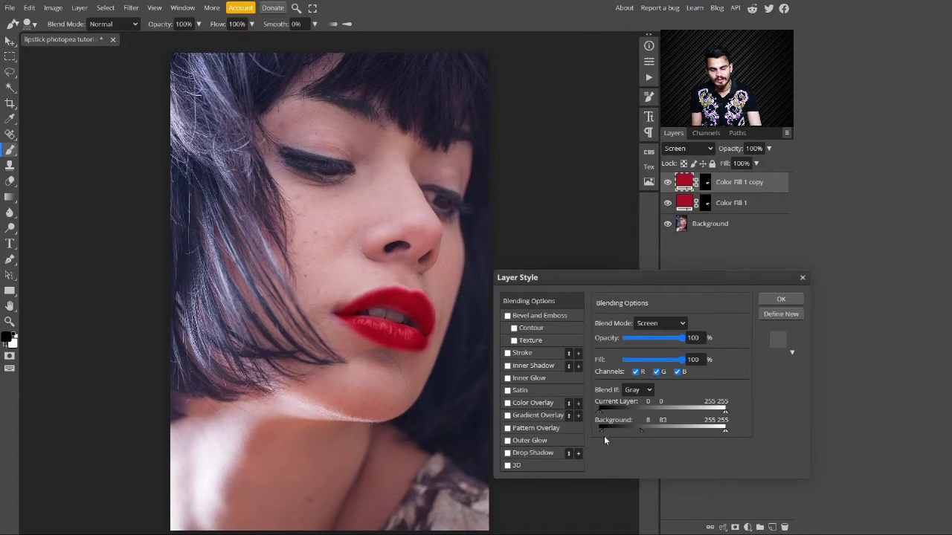
pyautogui.click(778, 302)
# Change the Color Fill 1 colour to magenta #af1daa, hue 302°.
pyautogui.click(751, 202)
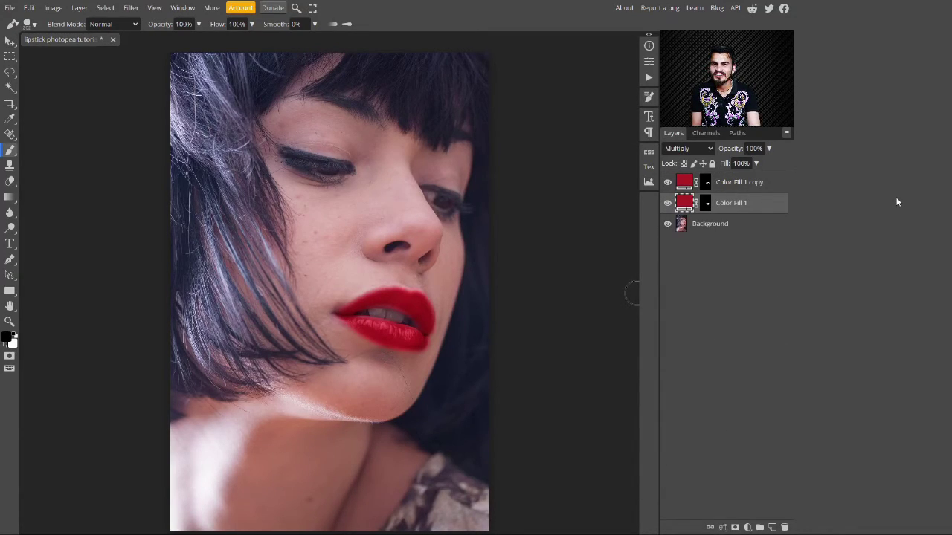
pyautogui.doubleClick(683, 203)
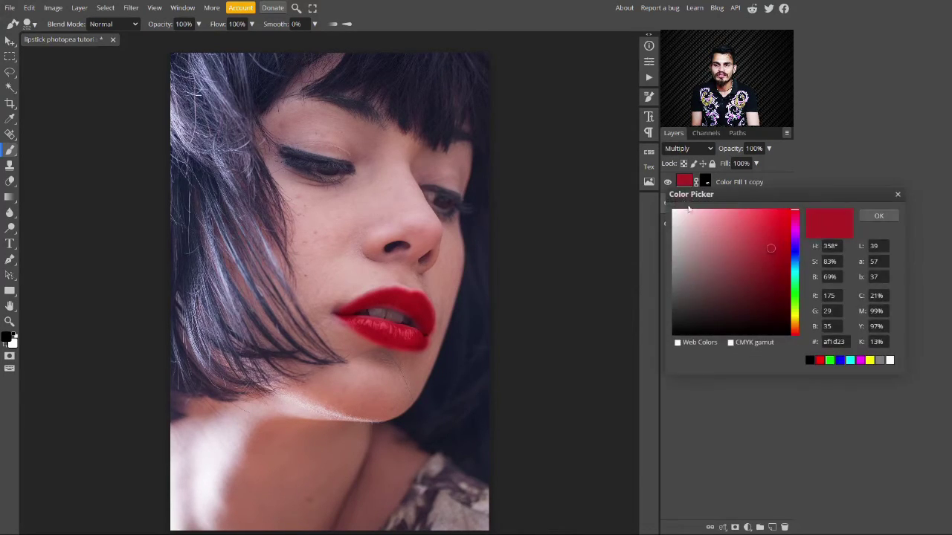
pyautogui.moveTo(795, 215)
pyautogui.mouseDown()
pyautogui.moveTo(808, 333)
pyautogui.moveTo(795, 232)
pyautogui.mouseUp()
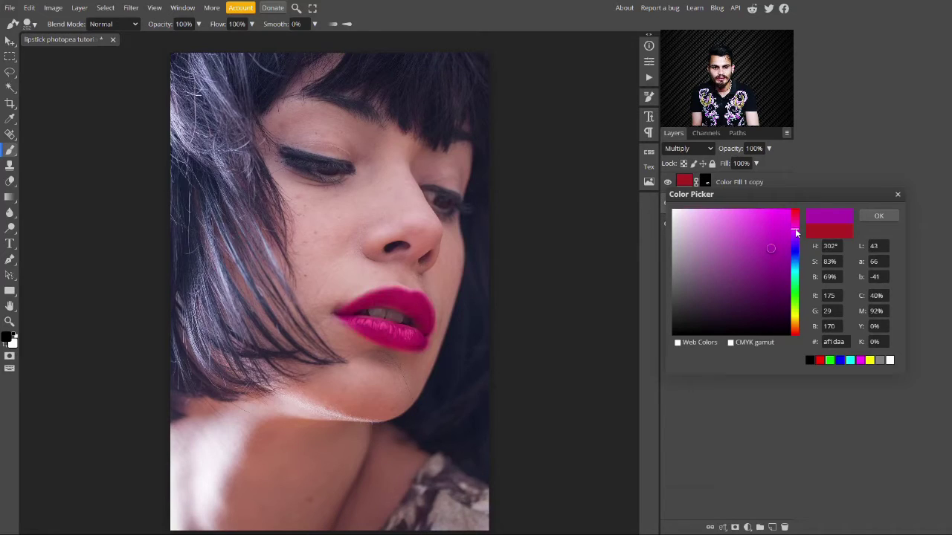
# Accept the magenta af1daa fill, then toggle the colour layers off and on to compare with the original lips.
pyautogui.click(881, 215)
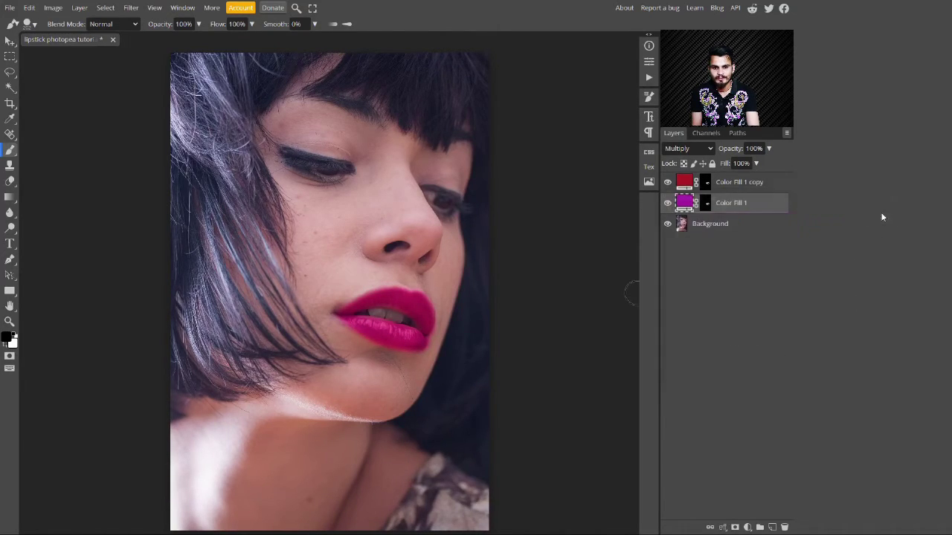
pyautogui.keyDown('alt'); pyautogui.click(668, 225); pyautogui.keyUp('alt')
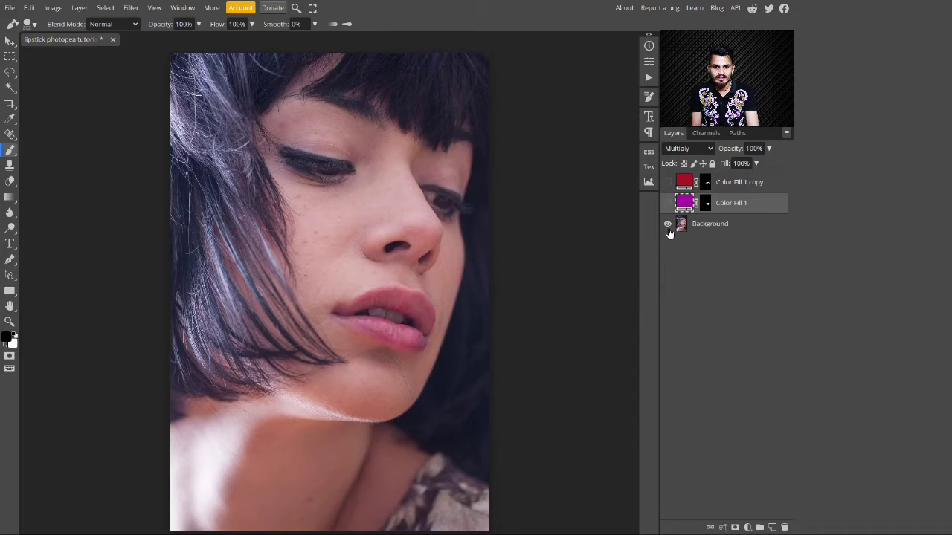
pyautogui.keyDown('alt'); pyautogui.click(668, 232); pyautogui.keyUp('alt')
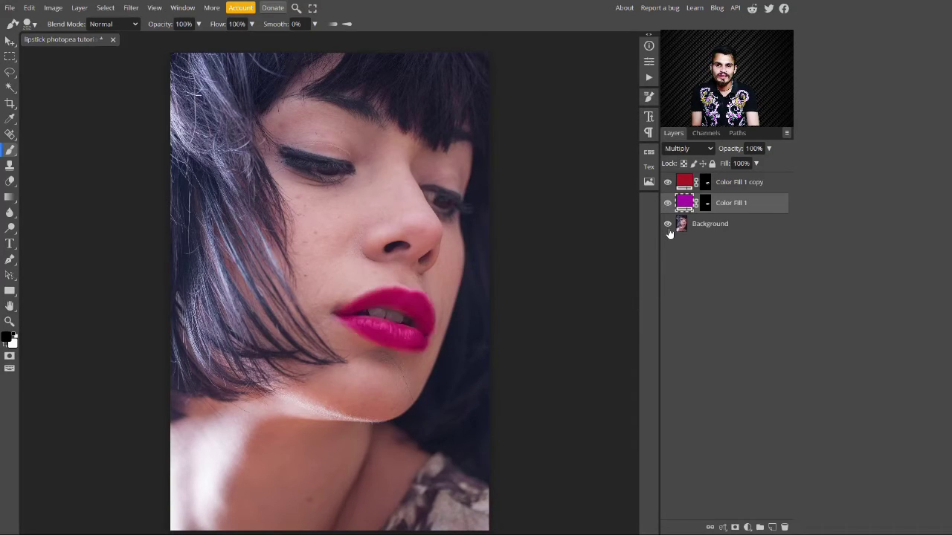